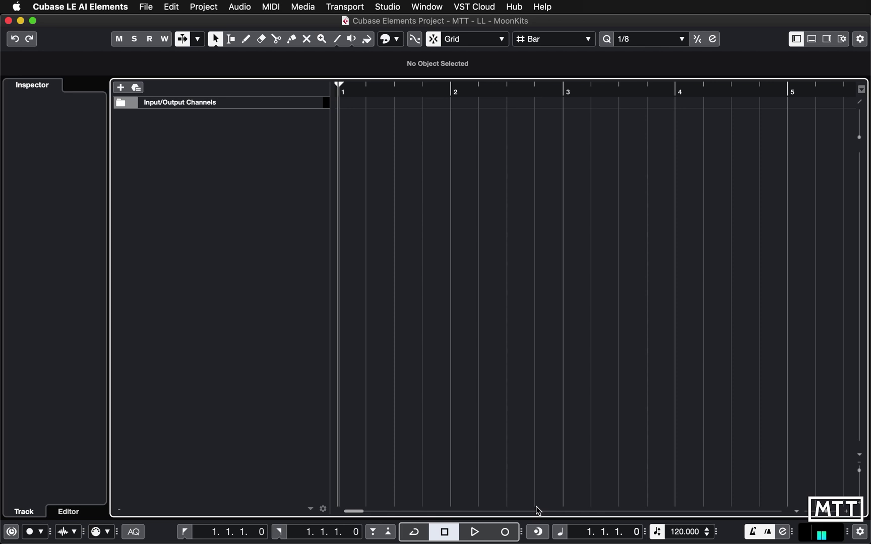
- Extract Moonkits-Loops.zip in Downloads, list its 20 WAV loops, and move Finder aside
{"action": "key", "text": "super+Tab"}
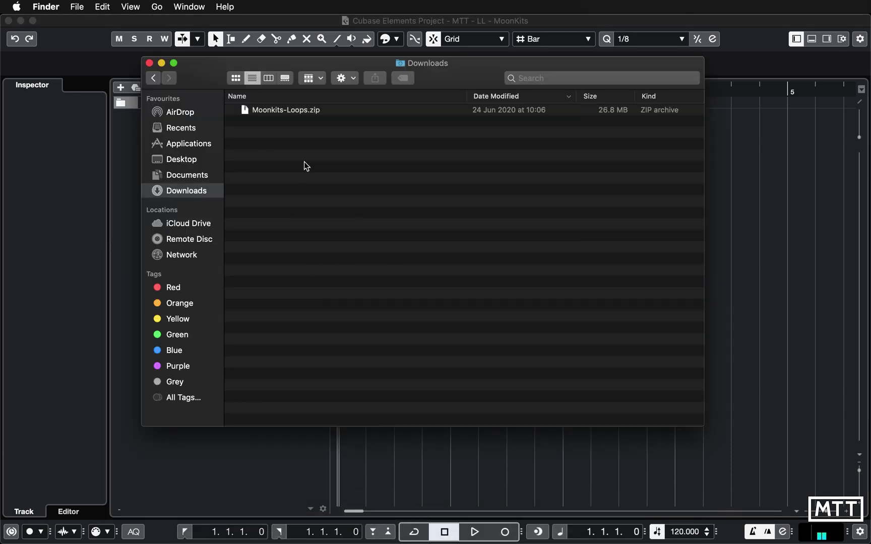
{"action": "double_click", "coordinate": [261, 111]}
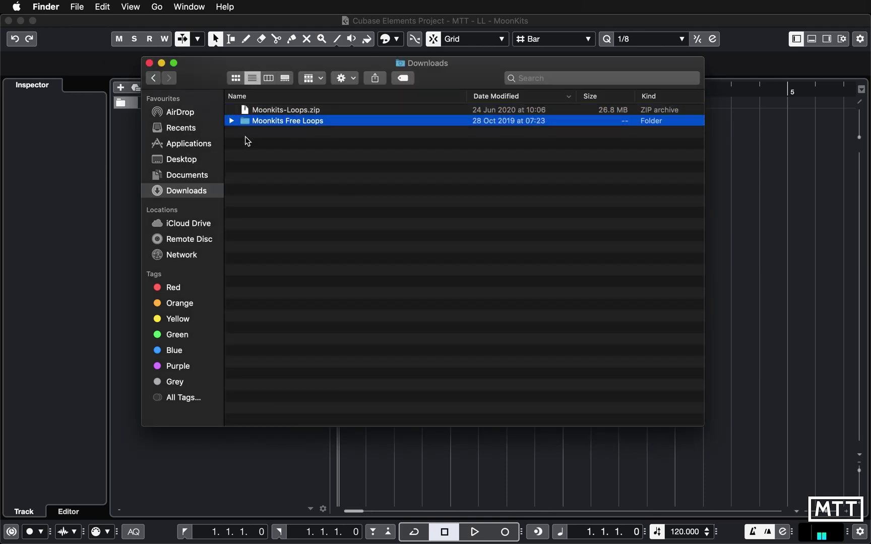
{"action": "left_click", "coordinate": [232, 122]}
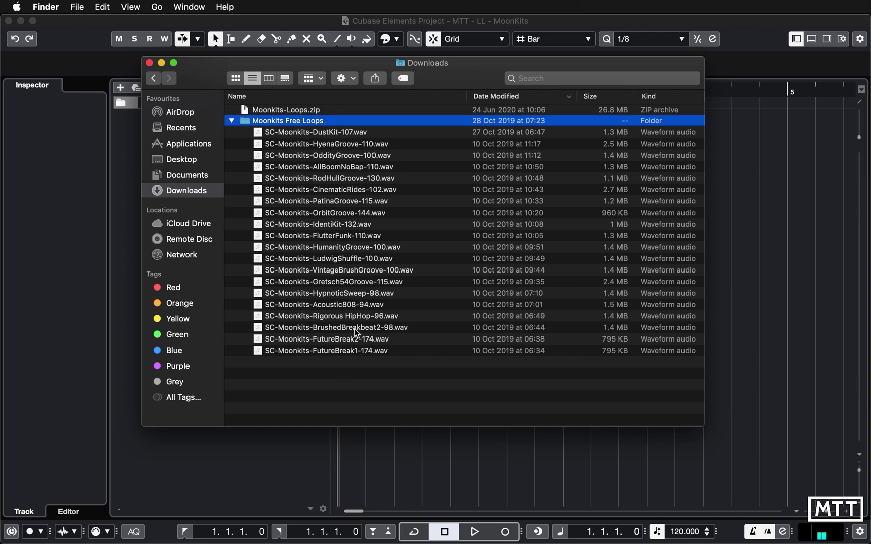
{"action": "left_click_drag", "start_coordinate": [376, 62], "coordinate": [510, 91]}
- Import SC-Moonkits-FlutterFunk-110.wav from Downloads > Moonkits Free Loops using File > Import > Audio File
{"action": "left_click", "coordinate": [227, 137]}
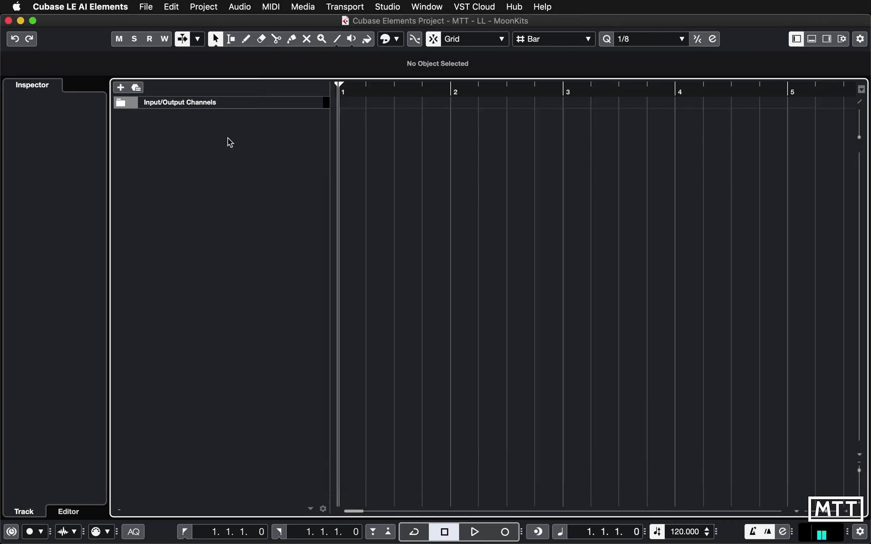
{"action": "left_click", "coordinate": [145, 7]}
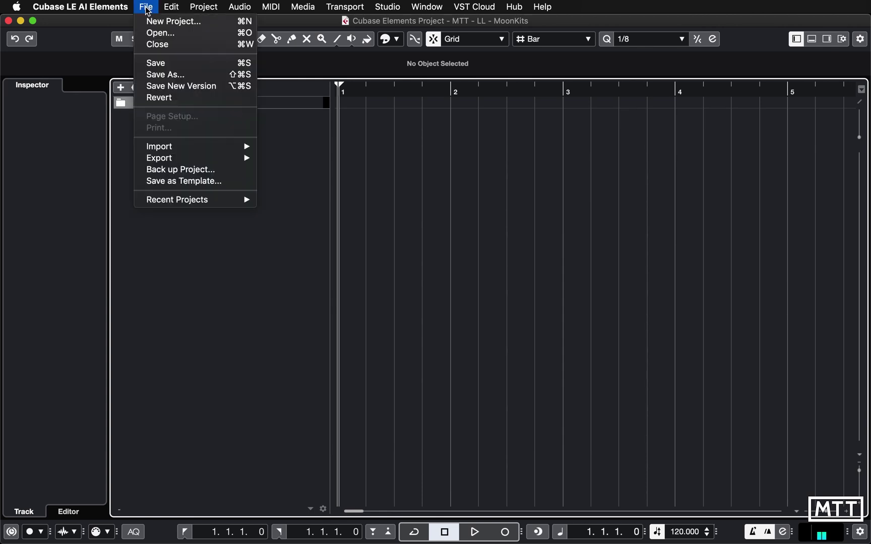
{"action": "mouse_move", "coordinate": [199, 146]}
{"action": "left_click", "coordinate": [279, 151]}
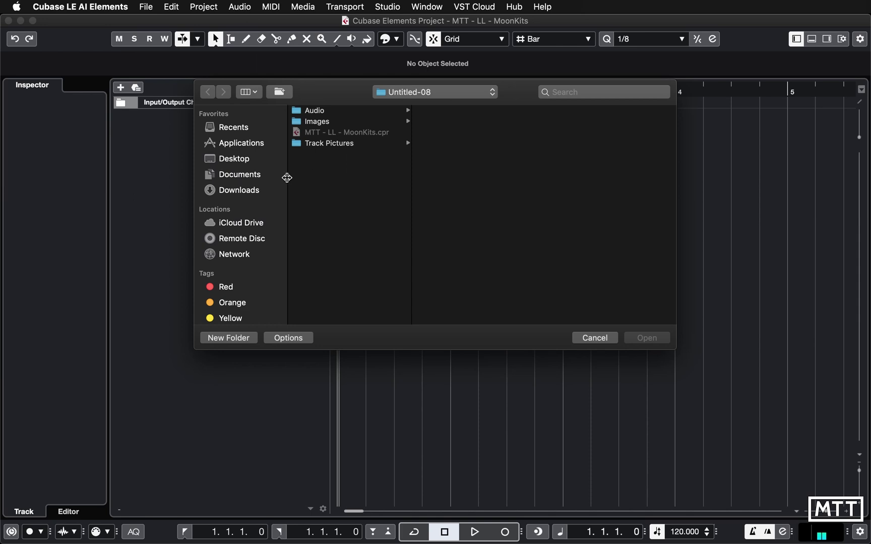
{"action": "left_click", "coordinate": [245, 190]}
{"action": "left_click", "coordinate": [338, 111]}
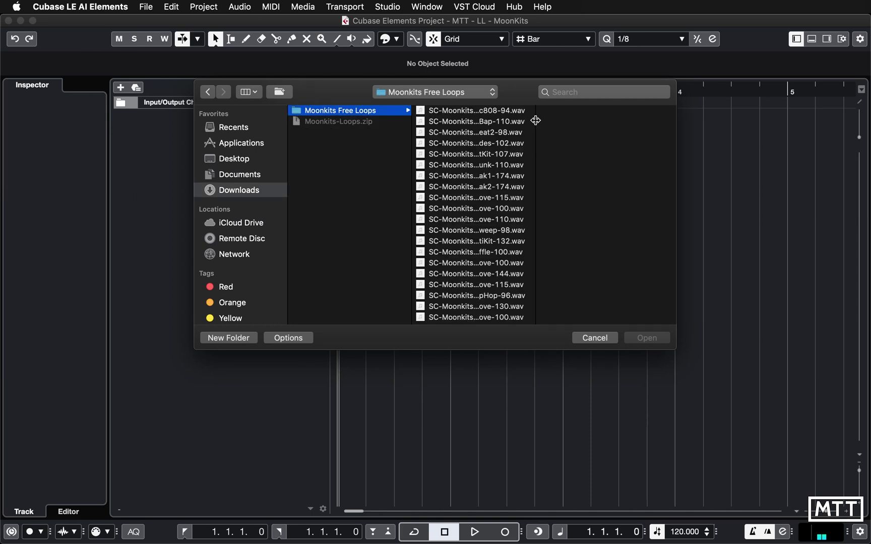
{"action": "left_click_drag", "start_coordinate": [536, 121], "coordinate": [609, 121]}
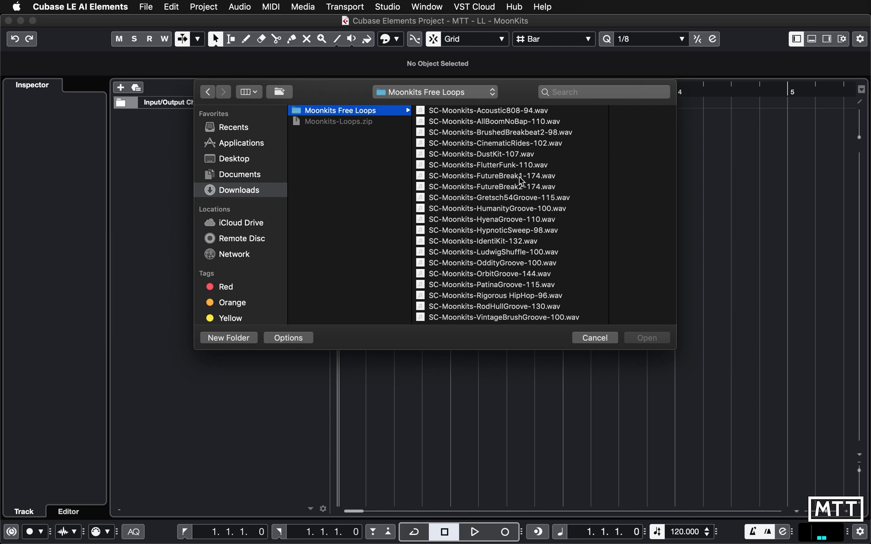
{"action": "left_click", "coordinate": [476, 165]}
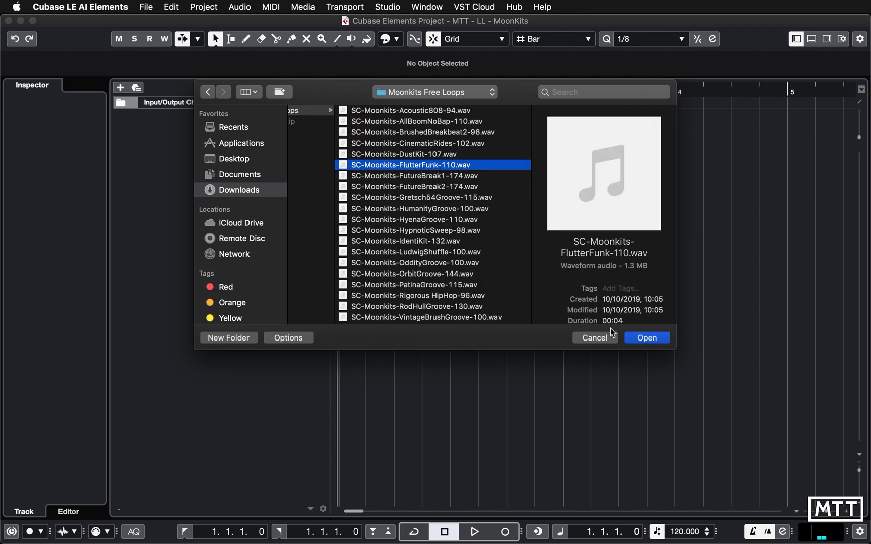
{"action": "left_click", "coordinate": [646, 338]}
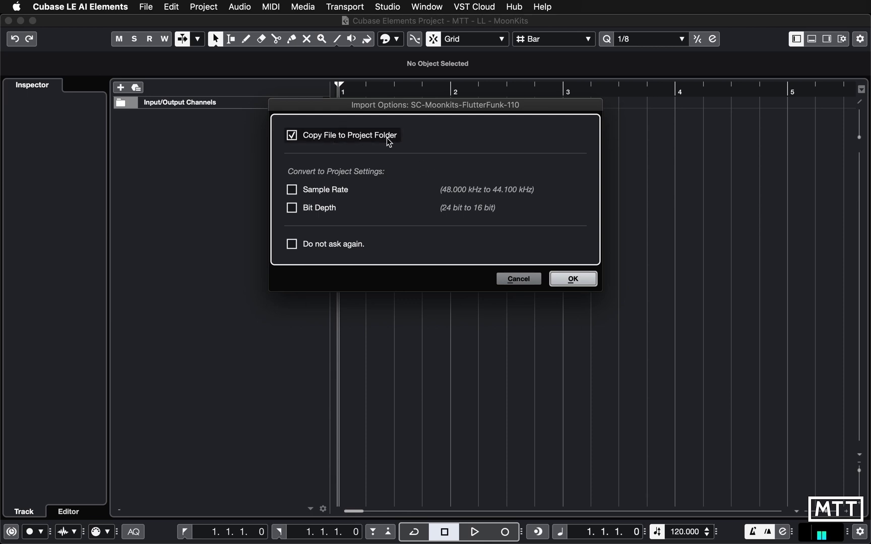
- Confirm Import Options to place the loop on a new track at bar 1, then enlarge that track
{"action": "left_click", "coordinate": [571, 280]}
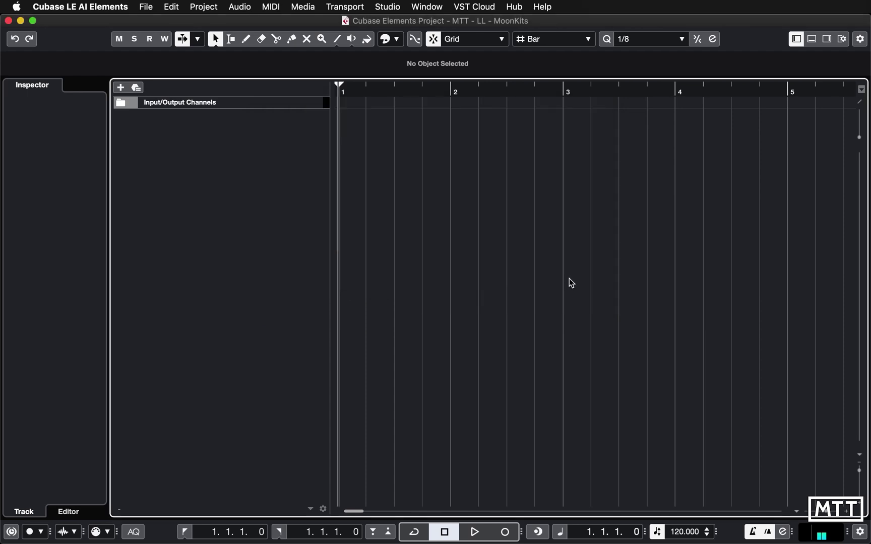
{"action": "left_click_drag", "start_coordinate": [302, 135], "coordinate": [302, 205]}
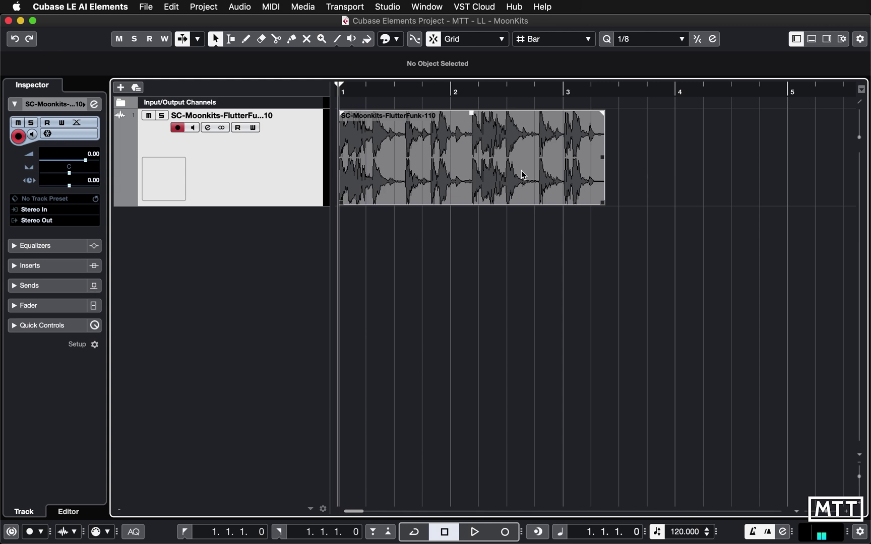
{"action": "left_click", "coordinate": [215, 39]}
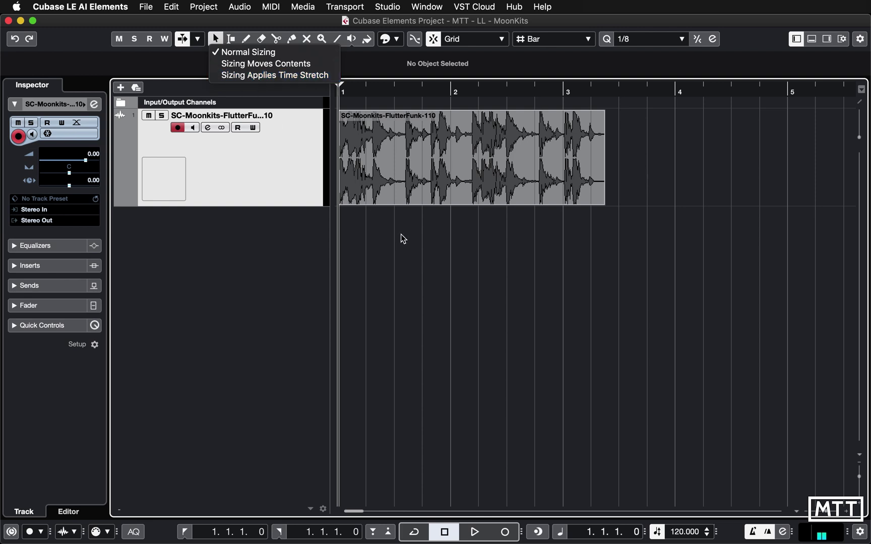
{"action": "left_click", "coordinate": [391, 246]}
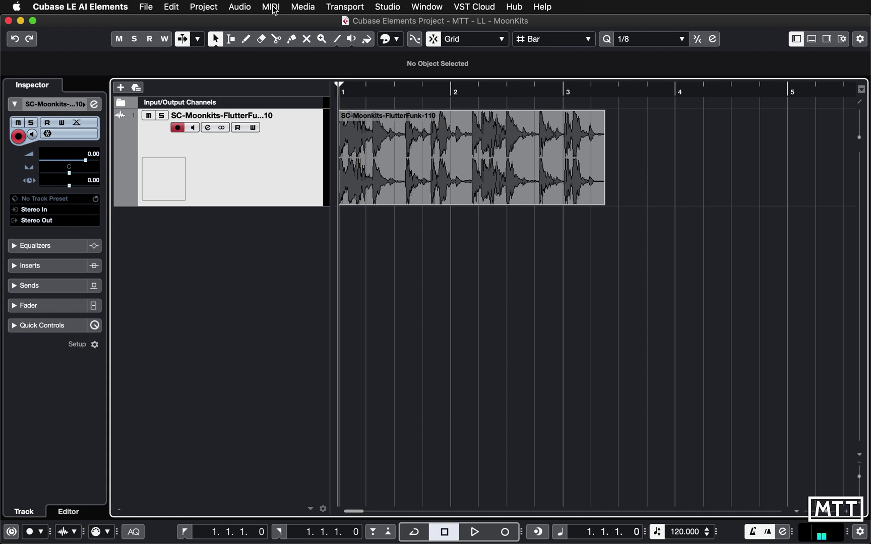
- Tick Musical Mode for the FlutterFunk loop in the Pool's Audio folder, then close the Pool
{"action": "left_click", "coordinate": [296, 8]}
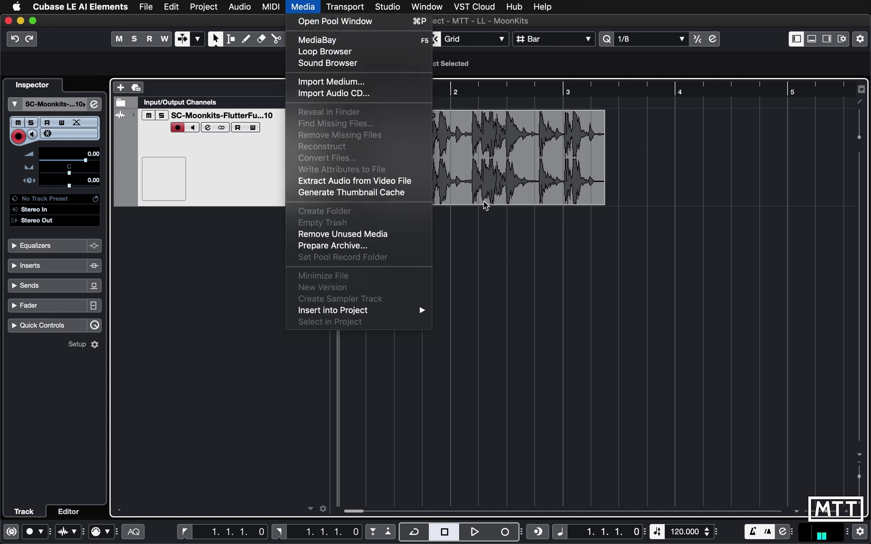
{"action": "mouse_move", "coordinate": [418, 10]}
{"action": "mouse_move", "coordinate": [305, 7]}
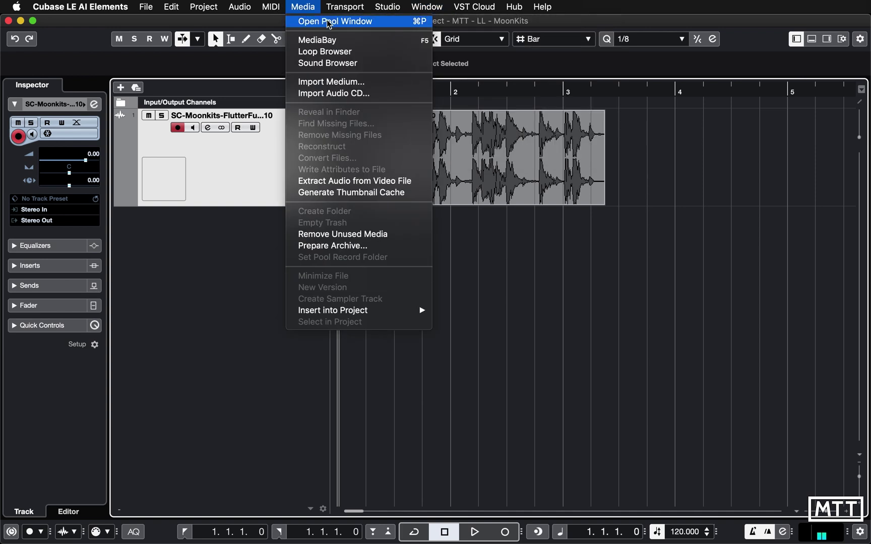
{"action": "left_click", "coordinate": [329, 23]}
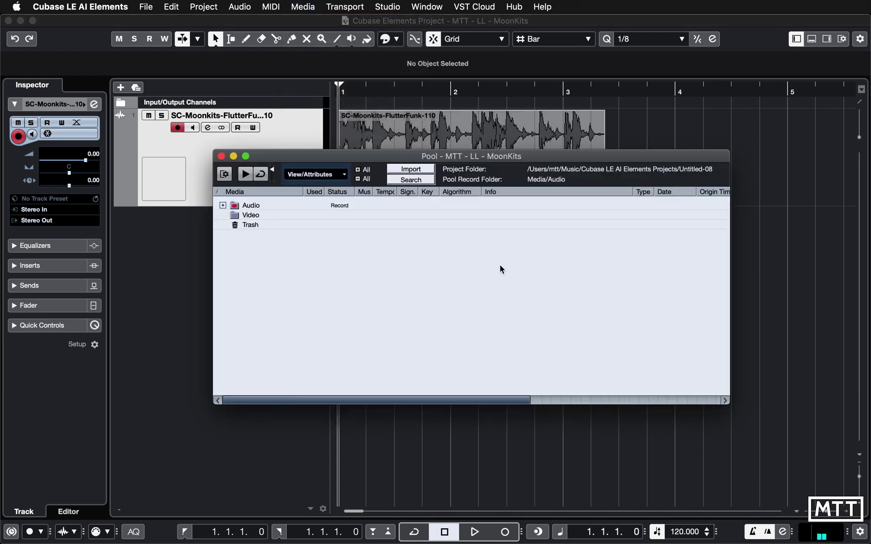
{"action": "left_click", "coordinate": [222, 206]}
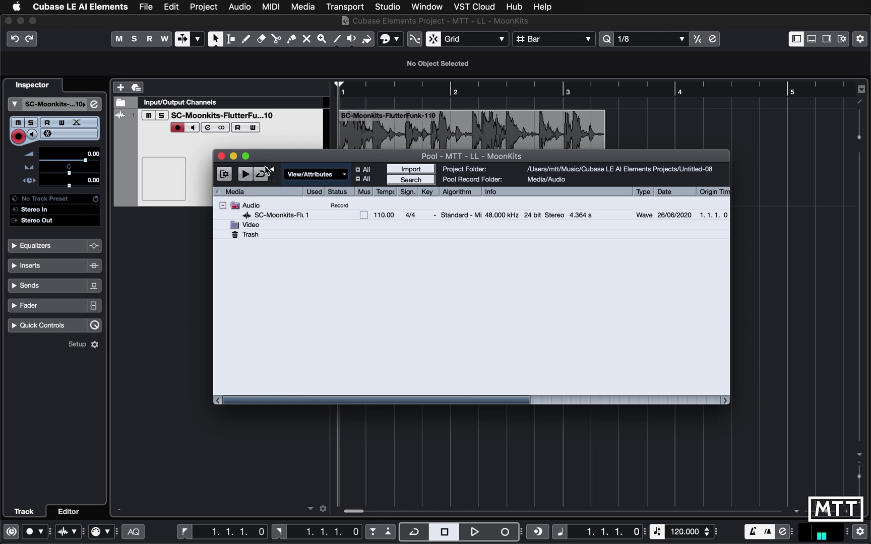
{"action": "left_click_drag", "start_coordinate": [263, 159], "coordinate": [196, 120]}
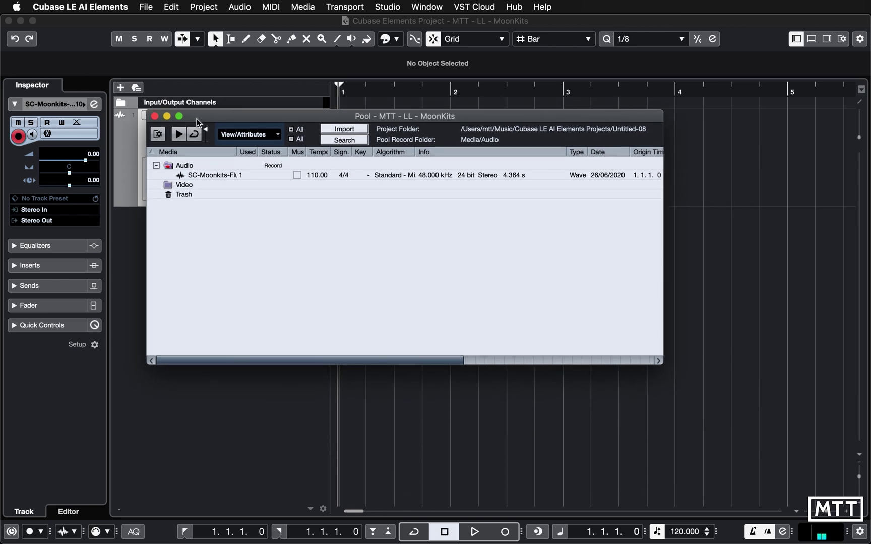
{"action": "left_click", "coordinate": [297, 176]}
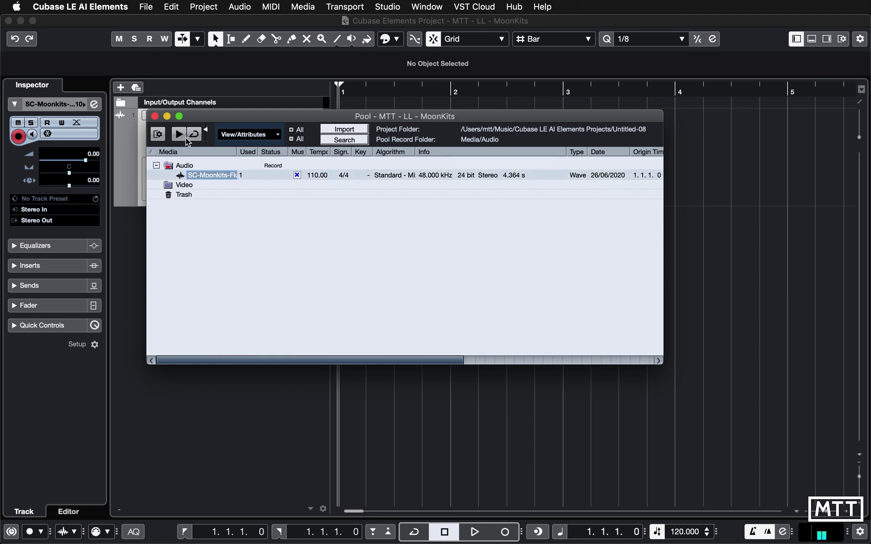
{"action": "left_click", "coordinate": [154, 116]}
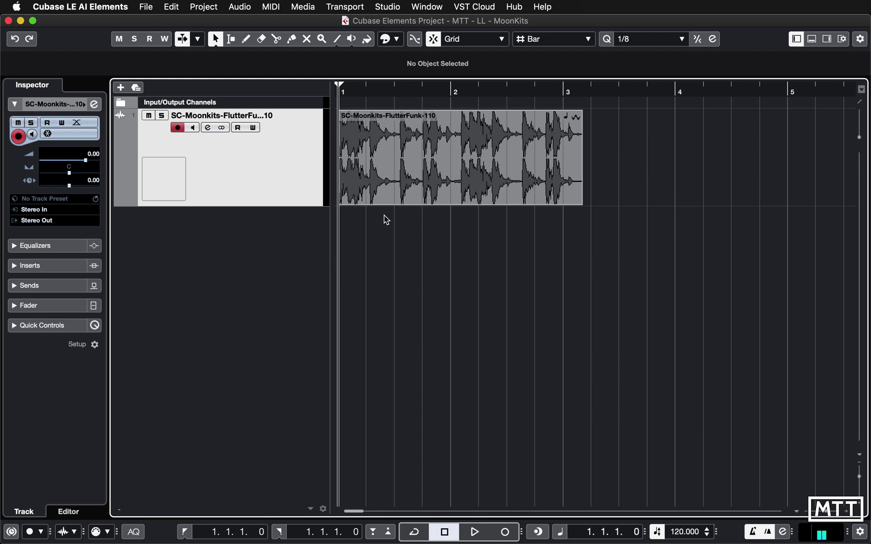
- Set the locators to the FlutterFunk event, toggle the metronome, and play it once
{"action": "left_click", "coordinate": [467, 202]}
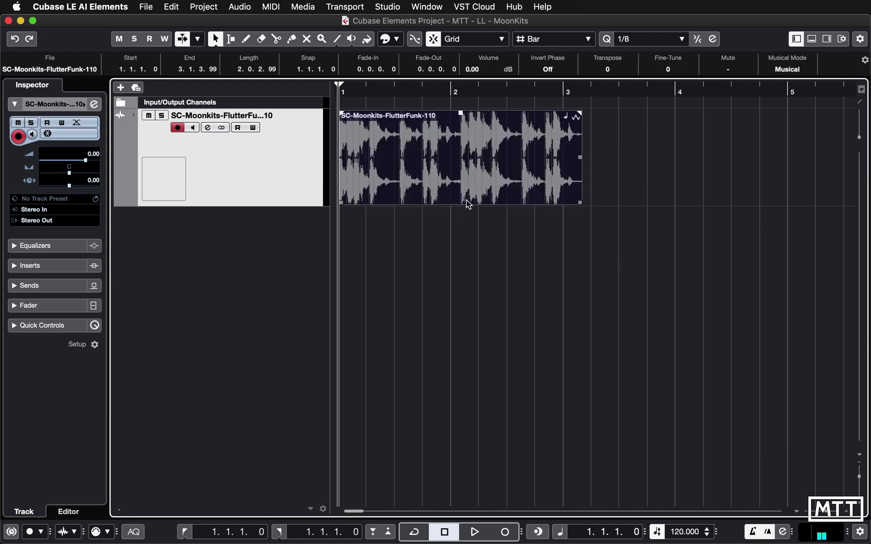
{"action": "key", "text": "p"}
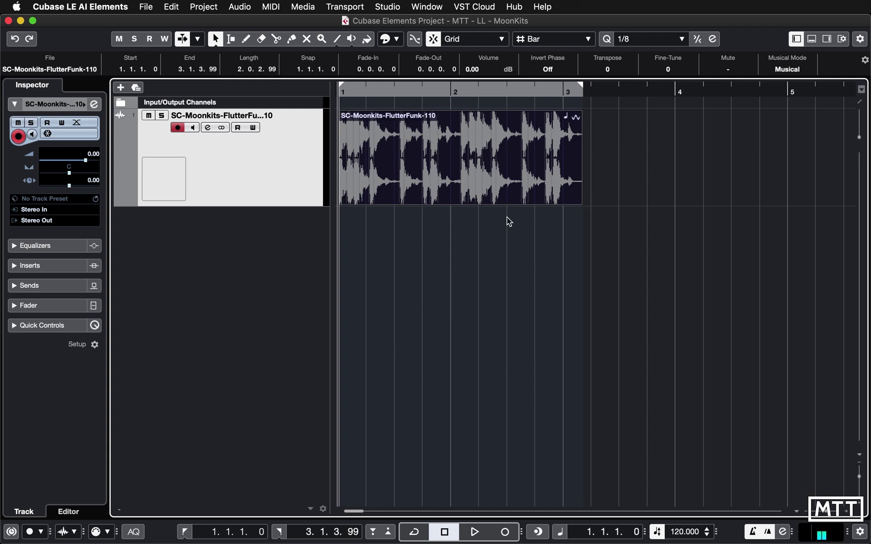
{"action": "key", "text": "c"}
{"action": "key", "text": "space"}
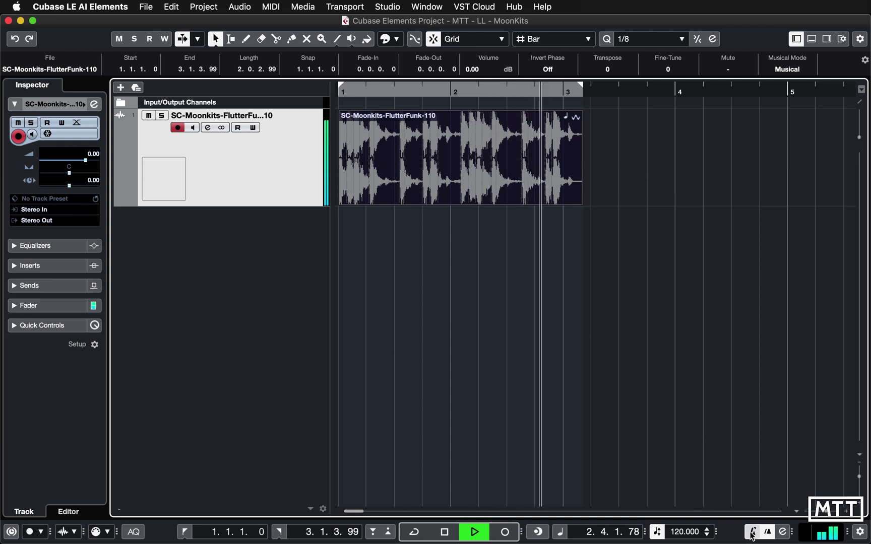
{"action": "key", "text": "space"}
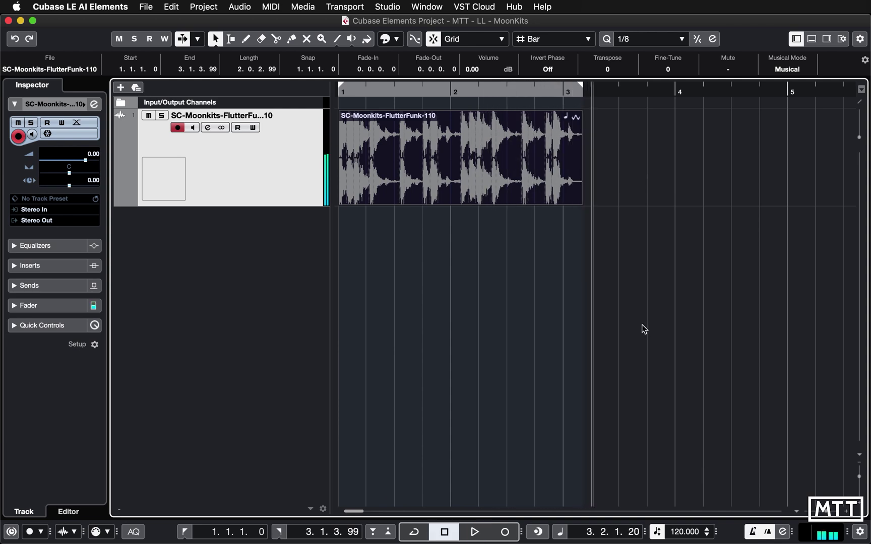
- Reselect the FlutterFunk event and delete it from the track
{"action": "left_click", "coordinate": [492, 265]}
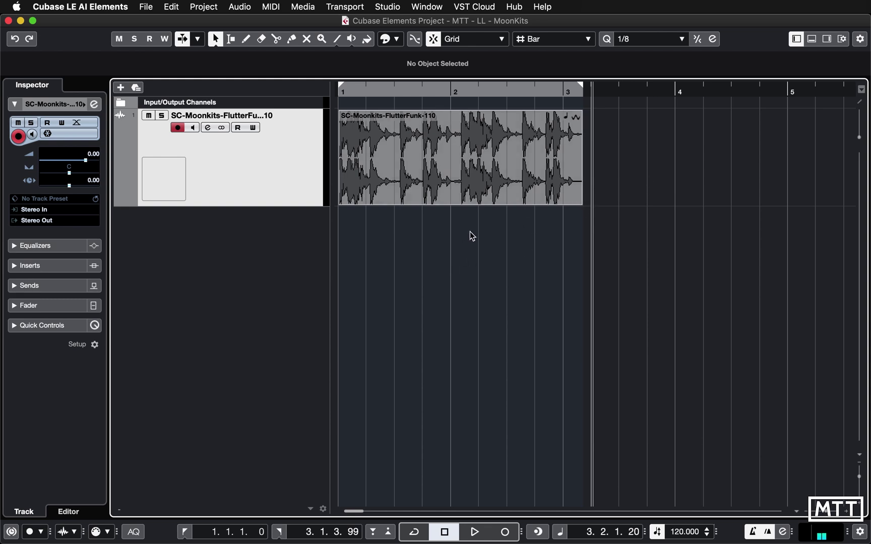
{"action": "left_click", "coordinate": [454, 201]}
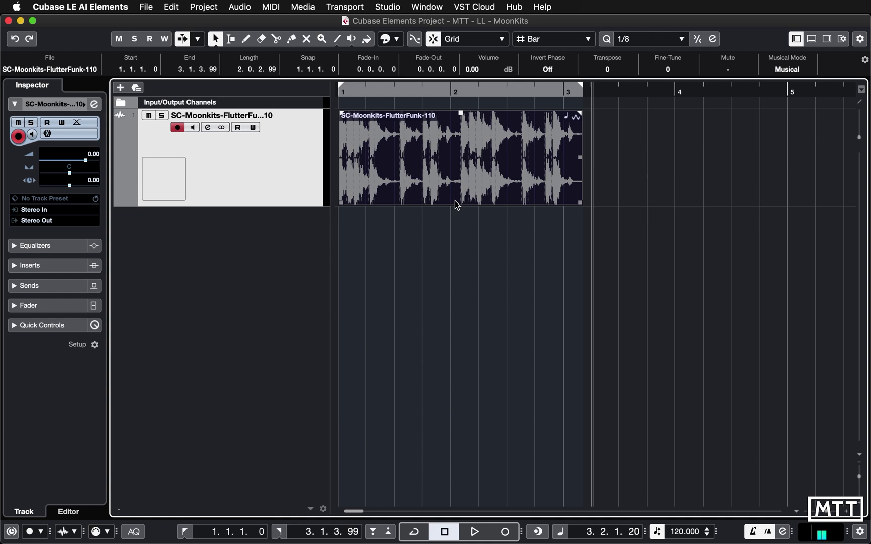
{"action": "key", "text": "Delete"}
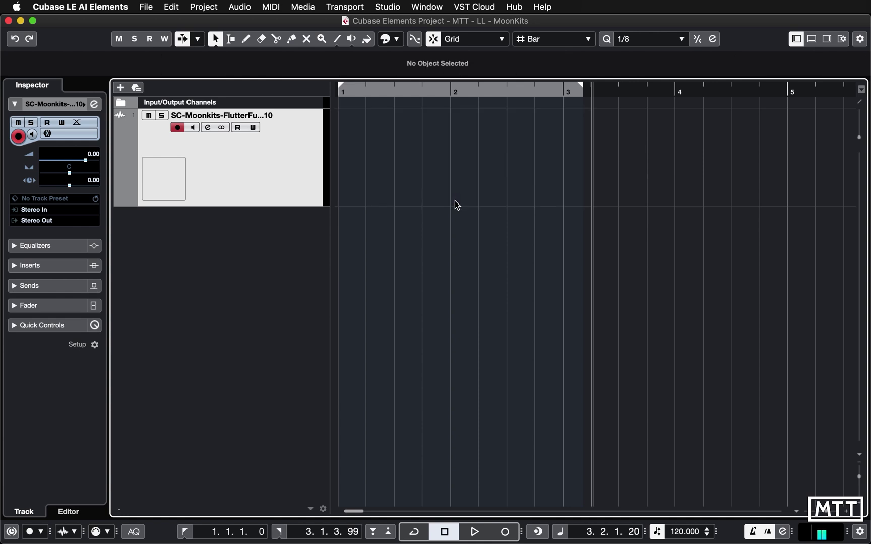
- Open the Pool with Cmd+P and remove the Moonkits file from the Pool entirely
{"action": "key", "text": "super+p"}
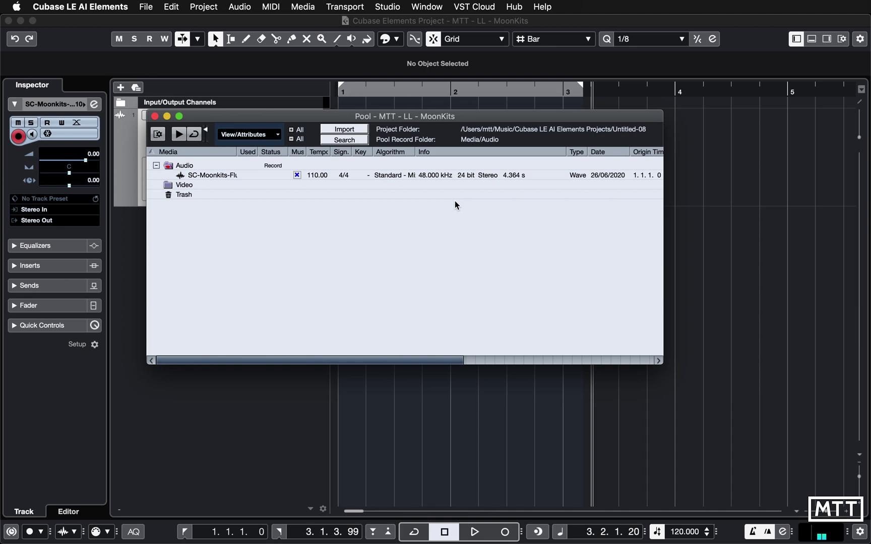
{"action": "left_click", "coordinate": [196, 177]}
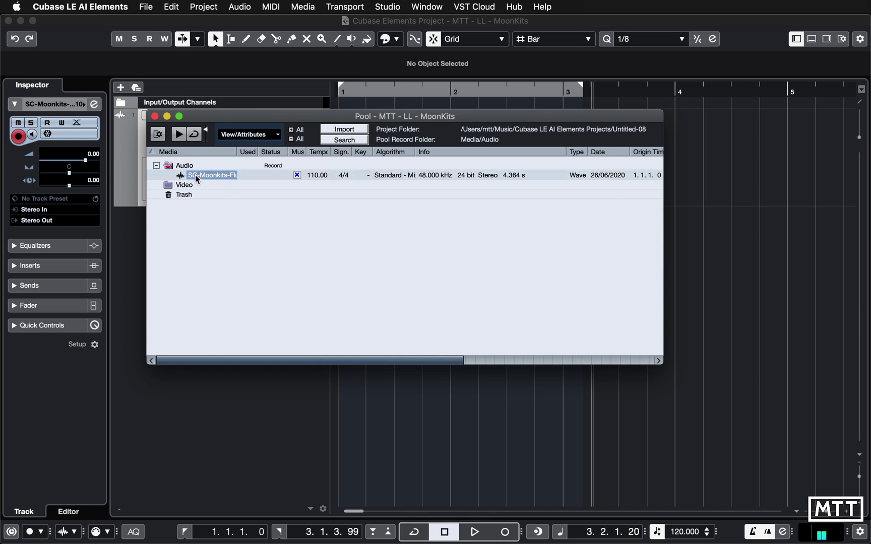
{"action": "key", "text": "Delete"}
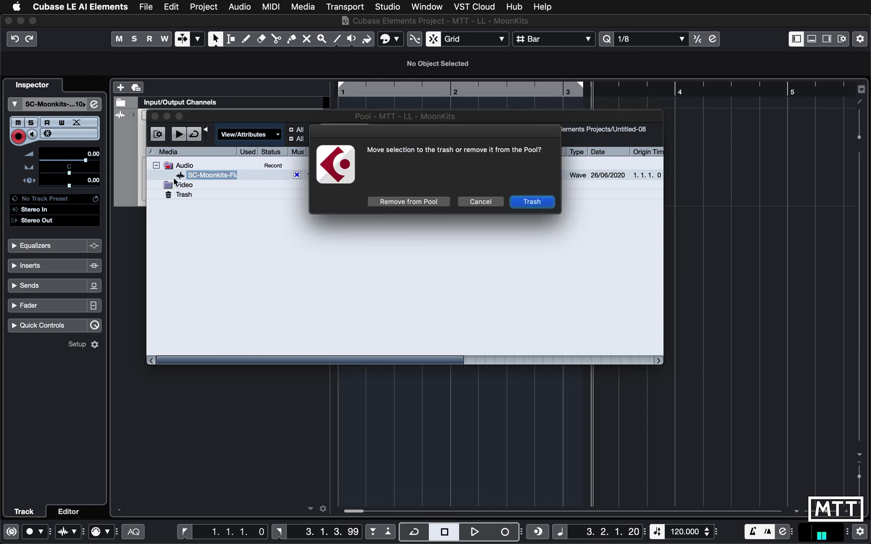
{"action": "left_click", "coordinate": [422, 201]}
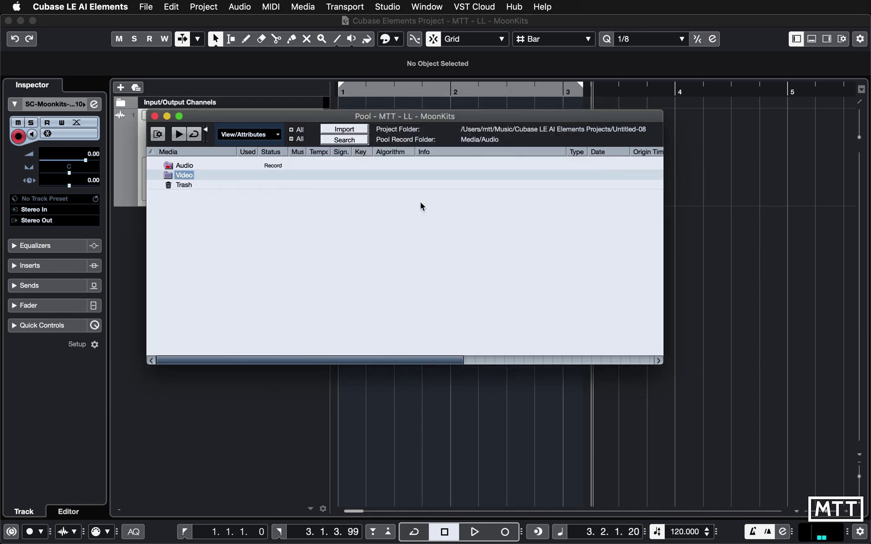
- Re-import SC-Moonkits-FlutterFunk-110.wav at the project start, converting it from 48 kHz to 44.1 kHz
{"action": "left_click", "coordinate": [155, 117]}
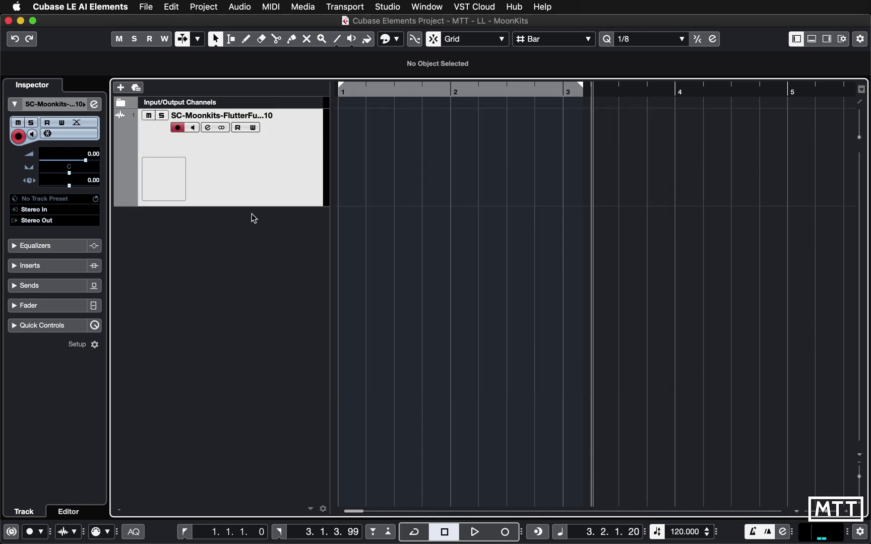
{"action": "key", "text": "comma"}
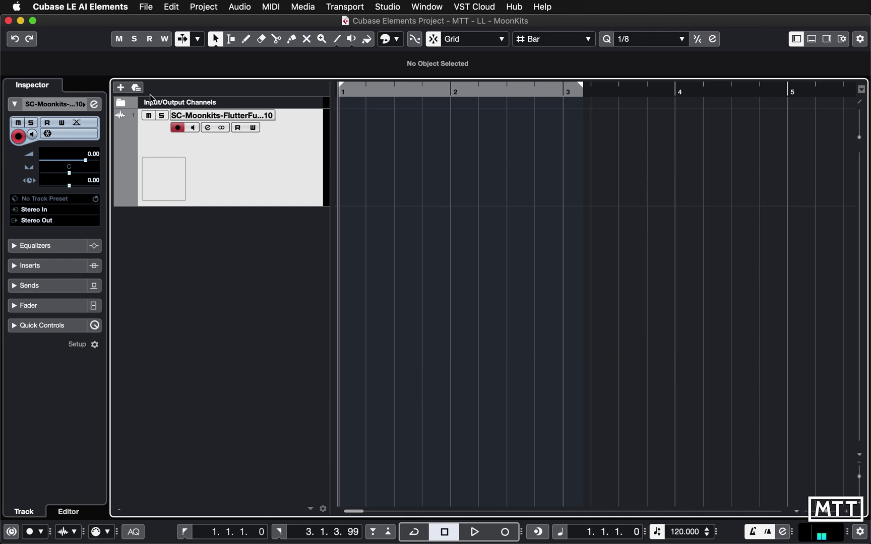
{"action": "left_click", "coordinate": [146, 6]}
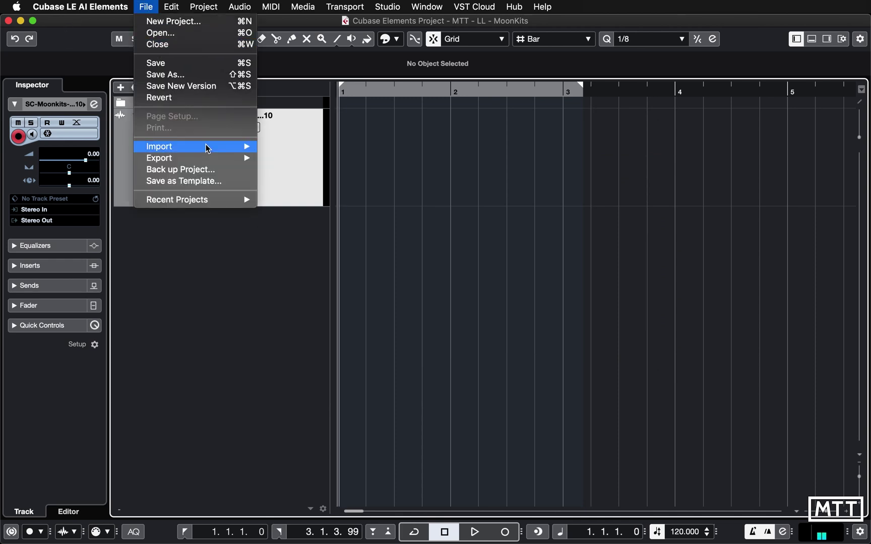
{"action": "mouse_move", "coordinate": [208, 149]}
{"action": "left_click", "coordinate": [292, 146]}
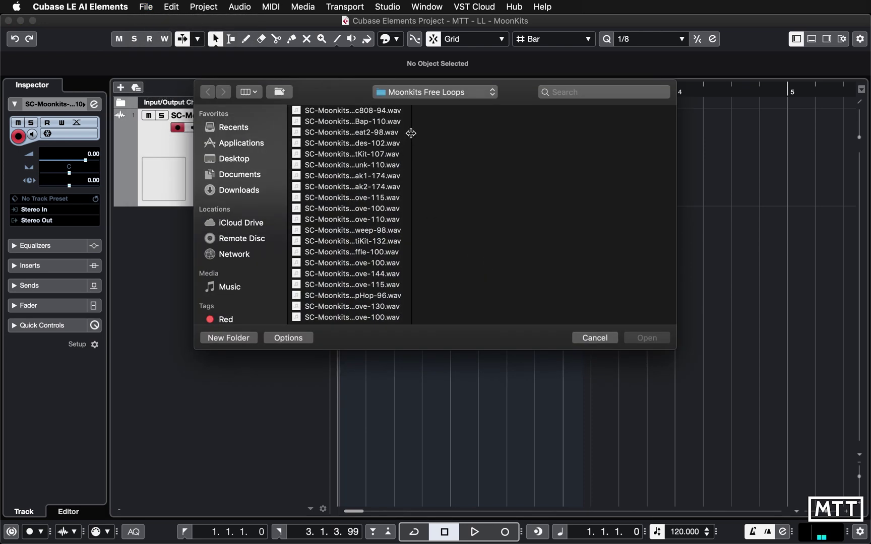
{"action": "left_click_drag", "start_coordinate": [411, 133], "coordinate": [549, 144]}
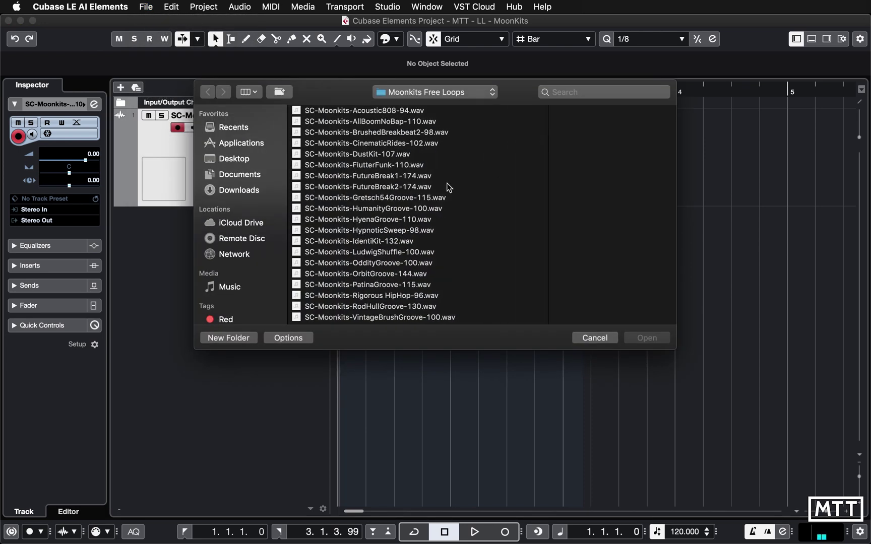
{"action": "left_click", "coordinate": [367, 167]}
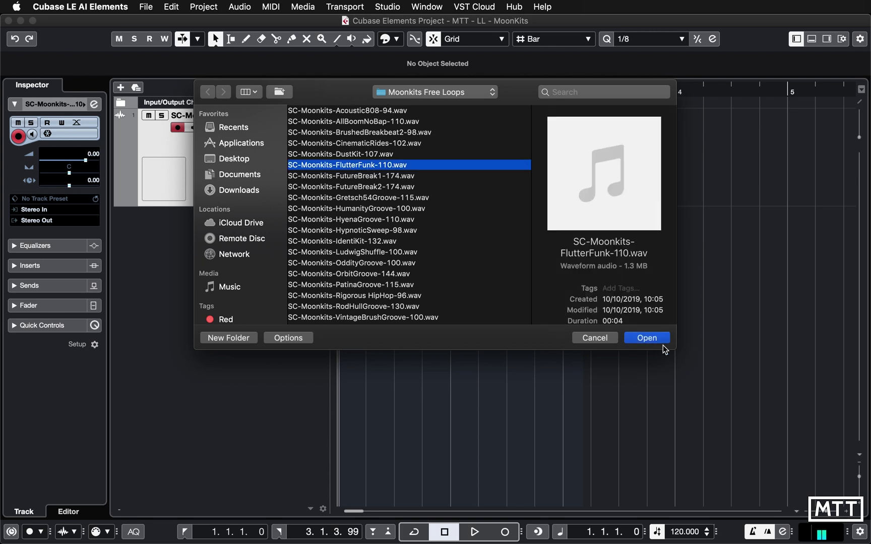
{"action": "left_click", "coordinate": [647, 337]}
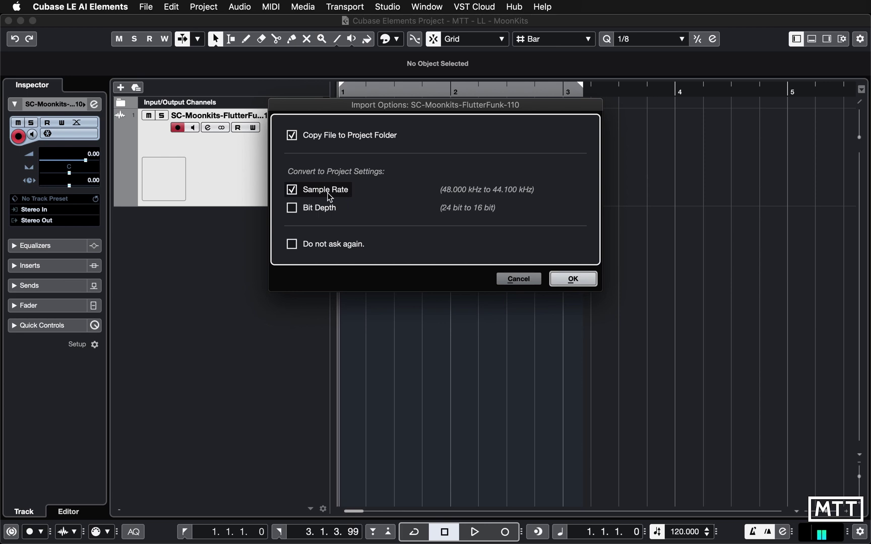
{"action": "left_click", "coordinate": [572, 280]}
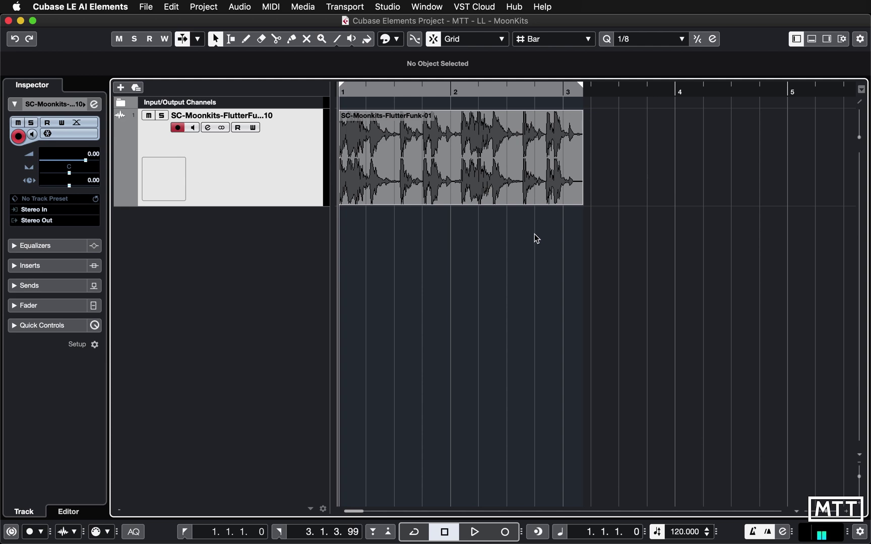
- Enable Musical Mode for the re-imported FlutterFunk file in the Pool, then close it
{"action": "key", "text": "super+p"}
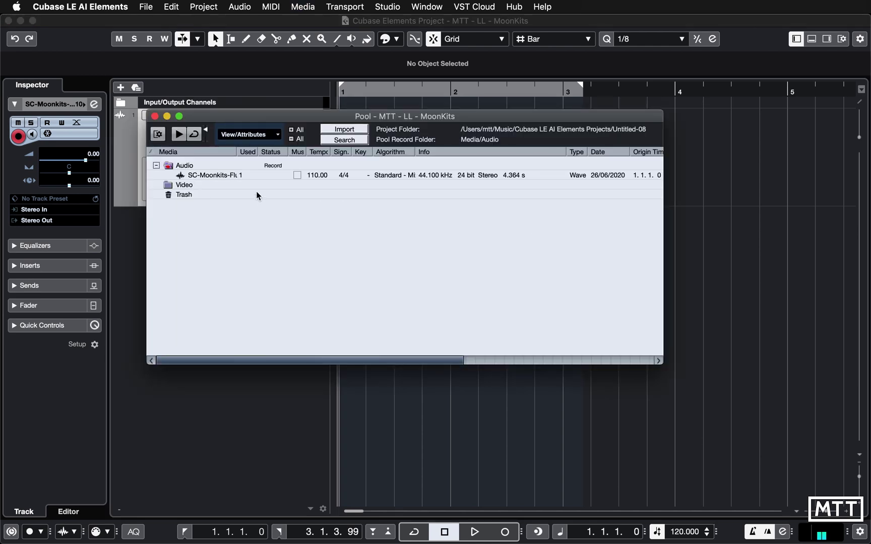
{"action": "left_click", "coordinate": [297, 175]}
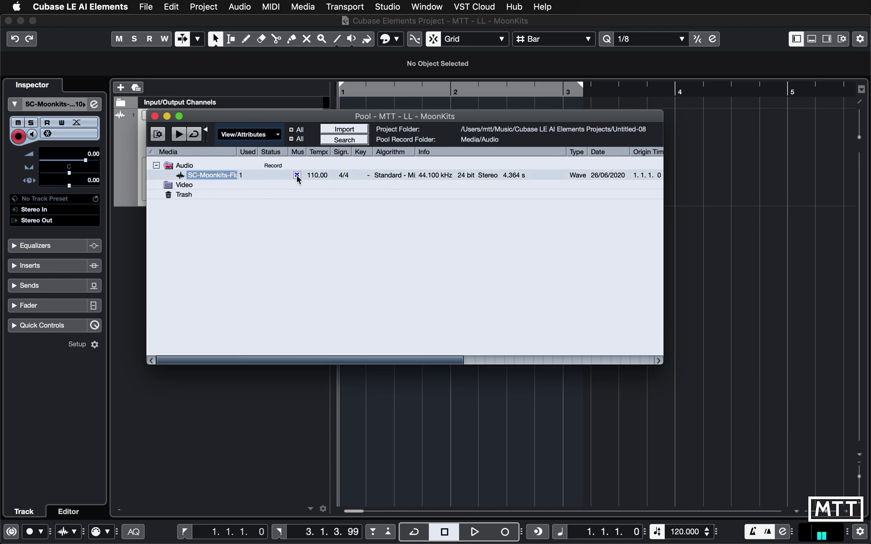
{"action": "left_click", "coordinate": [155, 117]}
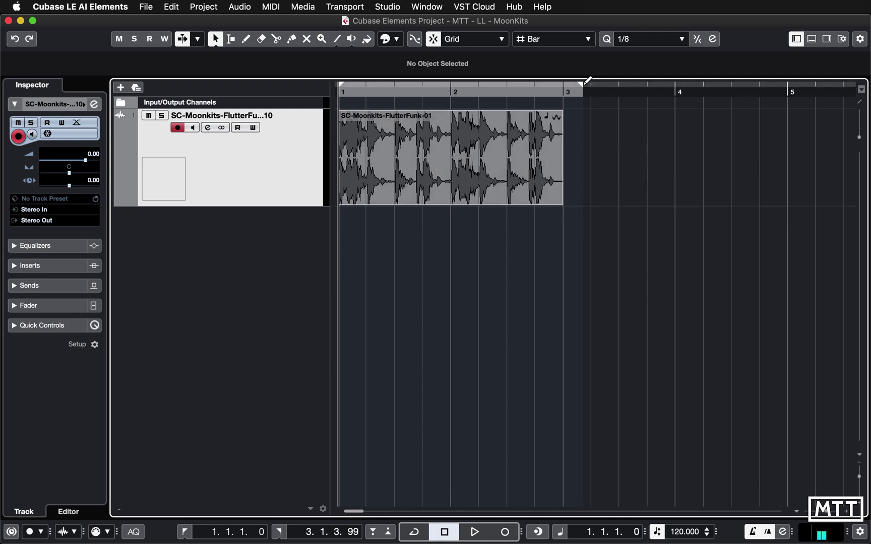
- Move the right locator to bar 3 and play the cycle
{"action": "left_click_drag", "start_coordinate": [581, 87], "coordinate": [569, 88]}
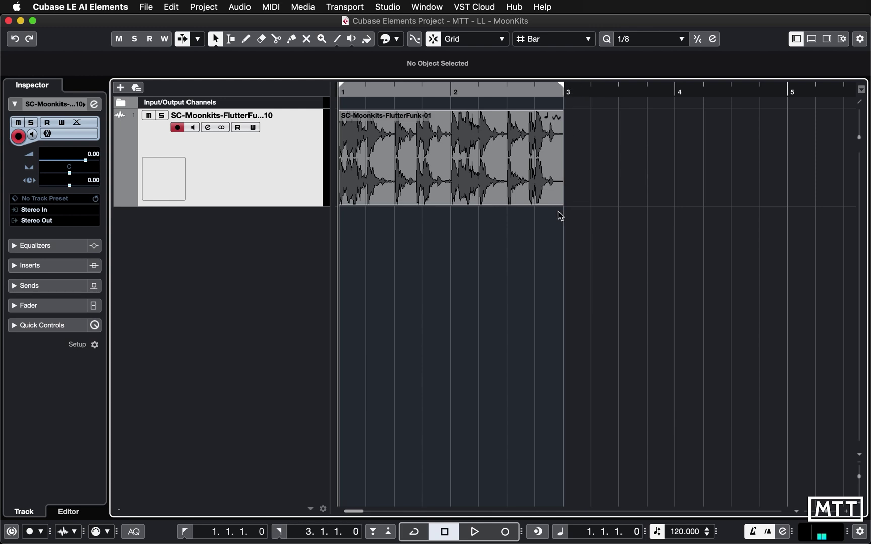
{"action": "key", "text": "space"}
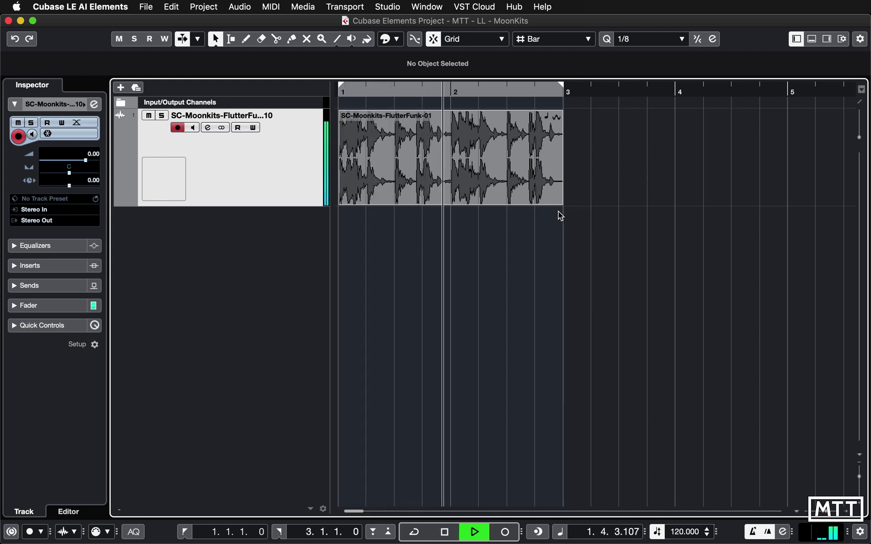
{"action": "key", "text": "space"}
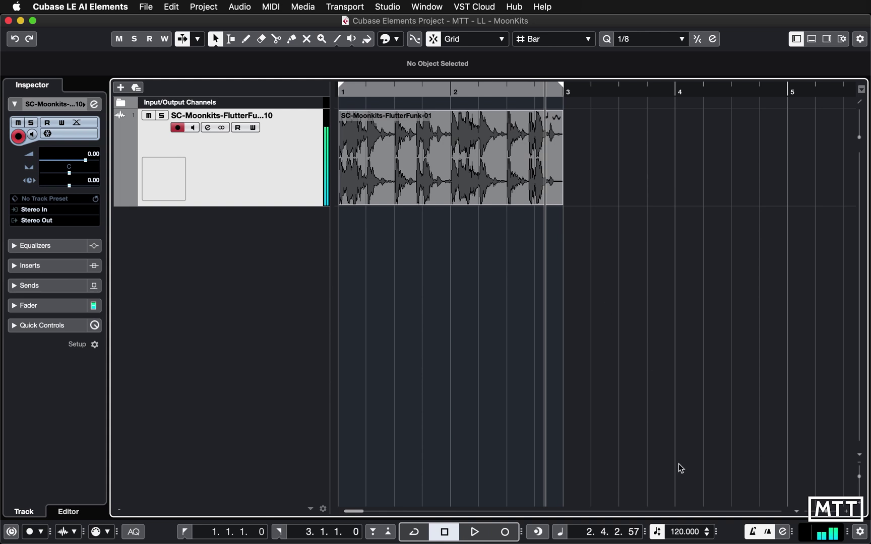
- Set the project tempo to 110 and play the loop again
{"action": "double_click", "coordinate": [688, 532]}
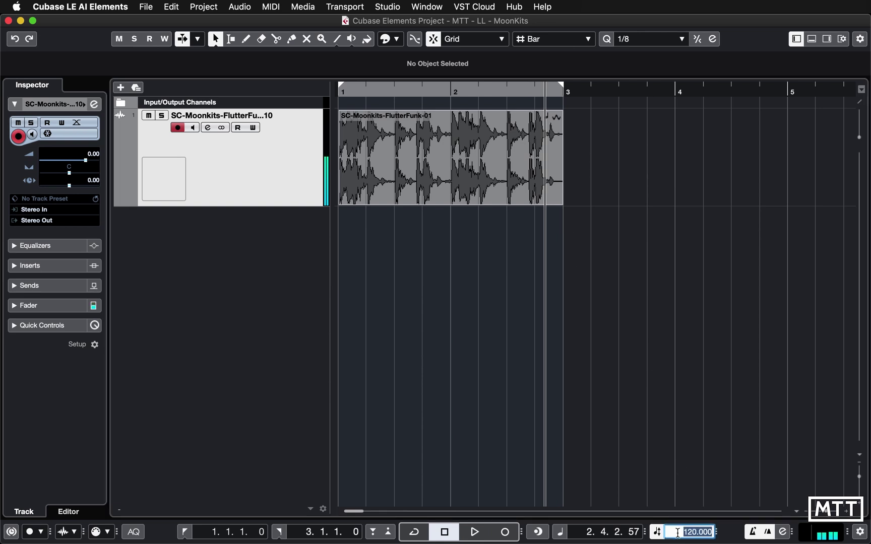
{"action": "type", "text": "110"}
{"action": "key", "text": "Return"}
{"action": "key", "text": "space"}
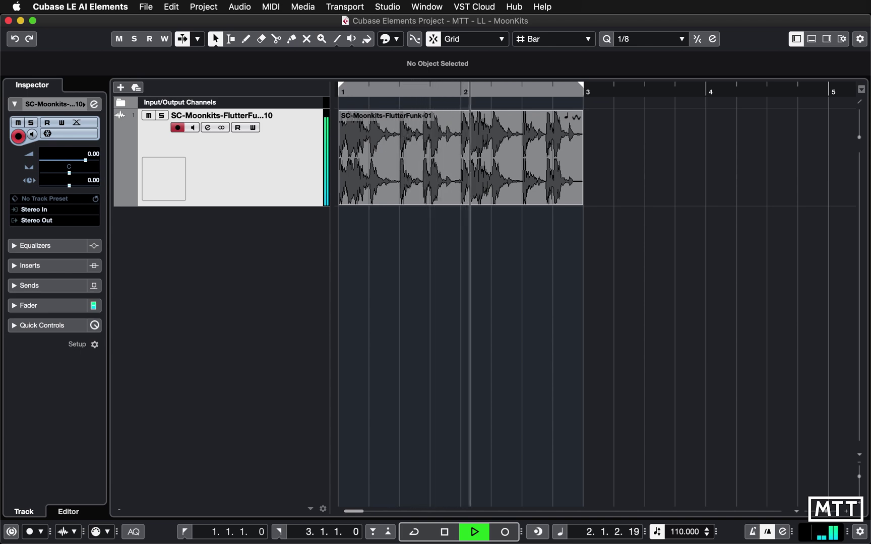
{"action": "key", "text": "space"}
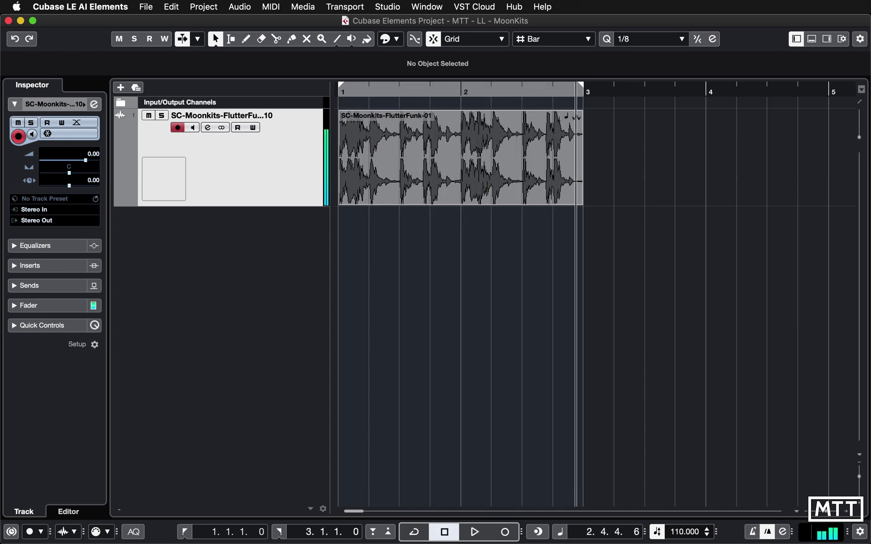
- Delete the SC-Moonkits-FlutterFunk event from its track
{"action": "left_click", "coordinate": [460, 300]}
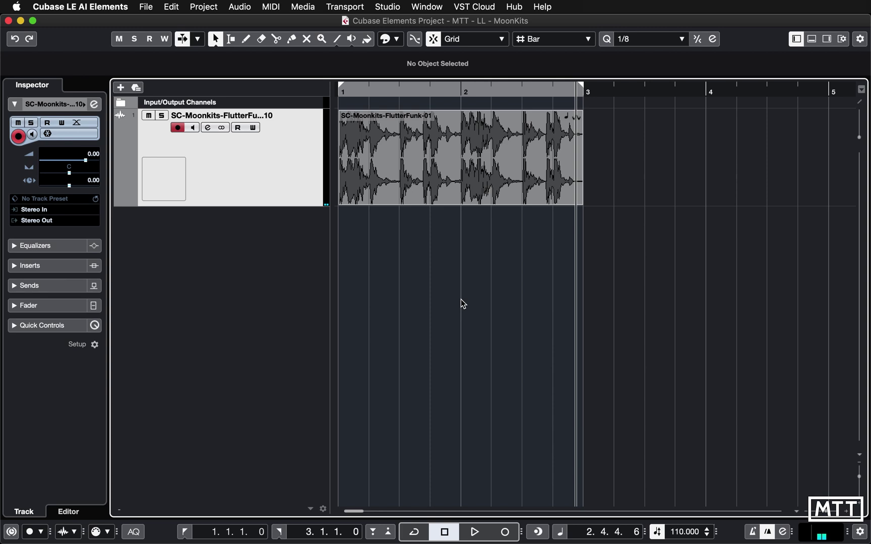
{"action": "left_click", "coordinate": [450, 175]}
{"action": "key", "text": "Delete"}
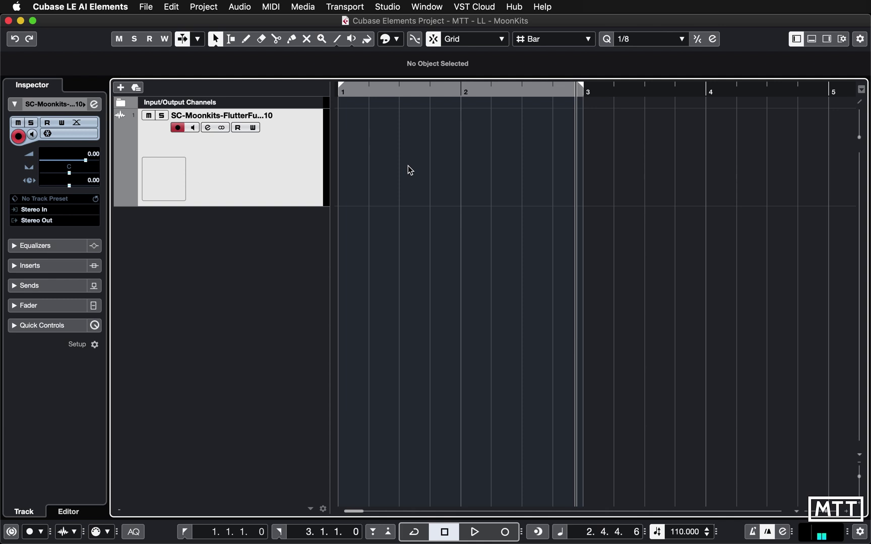
{"action": "left_click", "coordinate": [304, 7]}
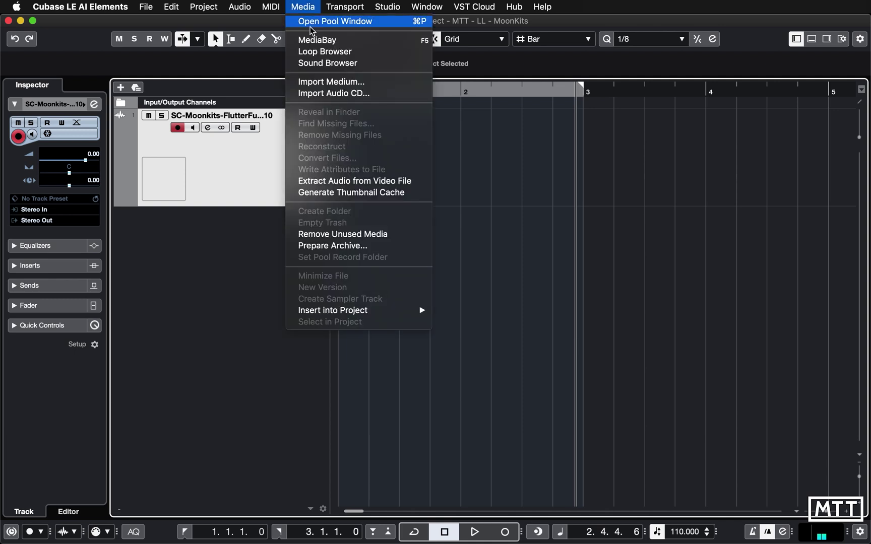
{"action": "left_click", "coordinate": [311, 40]}
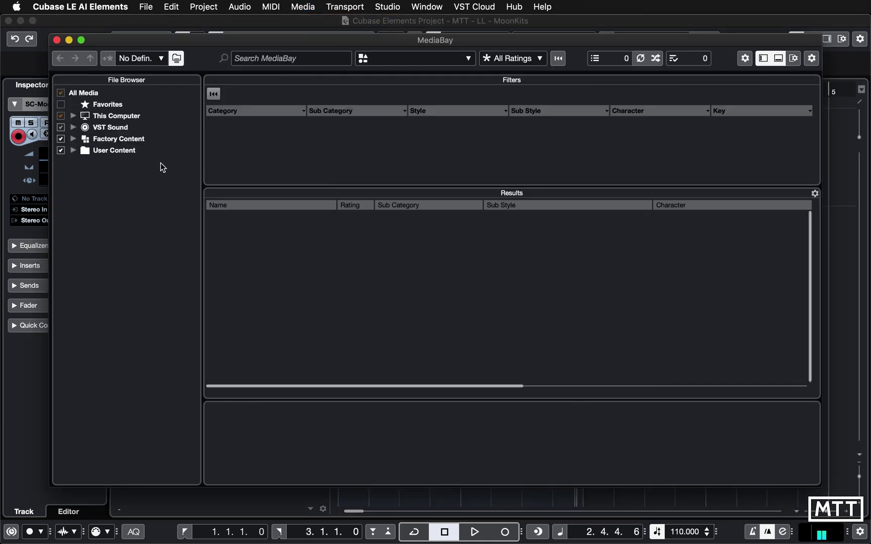
{"action": "left_click", "coordinate": [72, 116]}
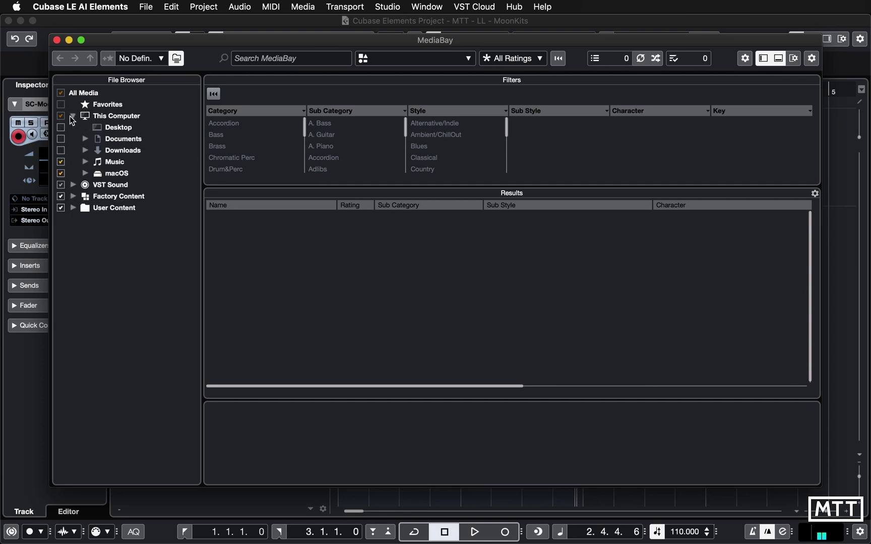
{"action": "left_click", "coordinate": [85, 162]}
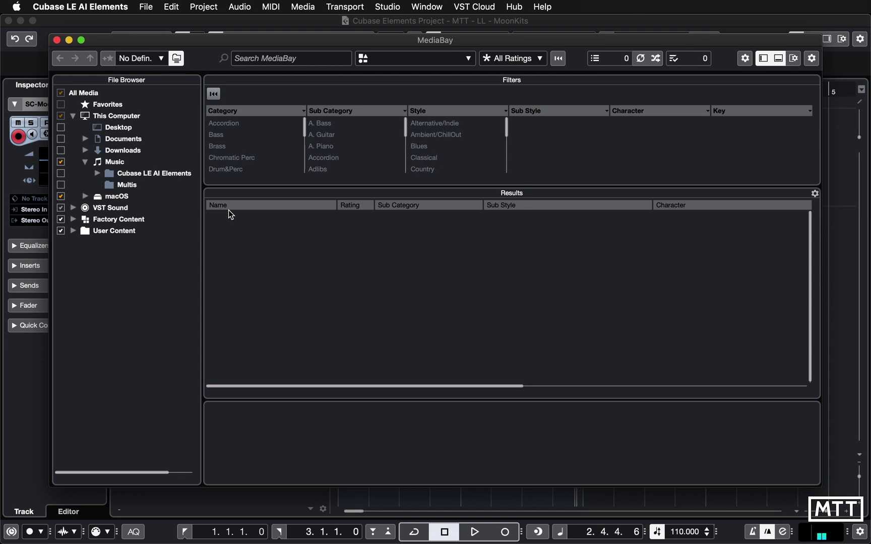
{"action": "left_click", "coordinate": [57, 39]}
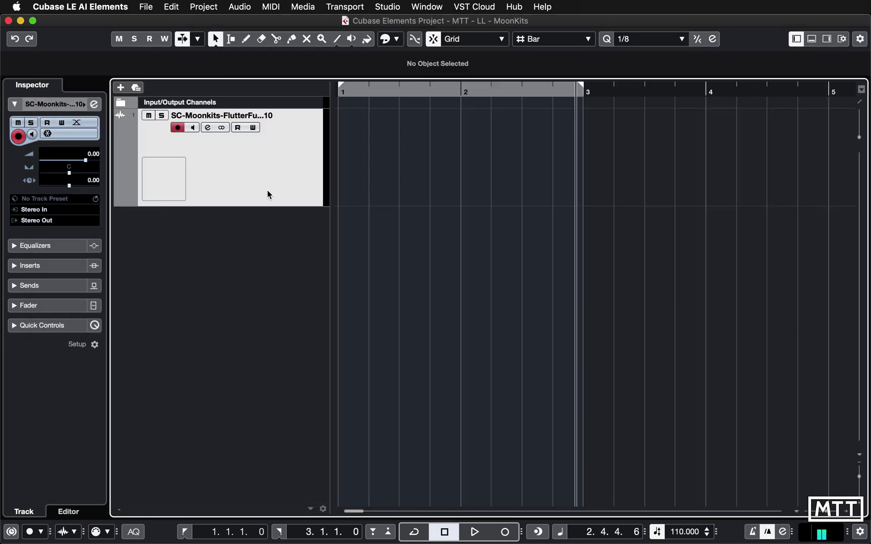